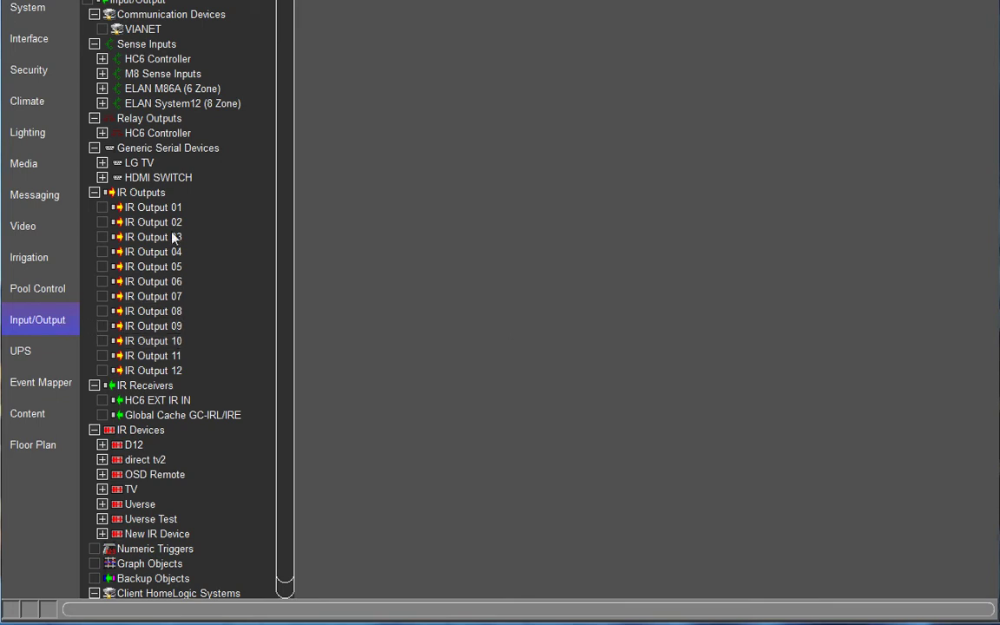
Select the TV Connected to HDMI Output 1 under Media's Video Displays.
click(179, 195)
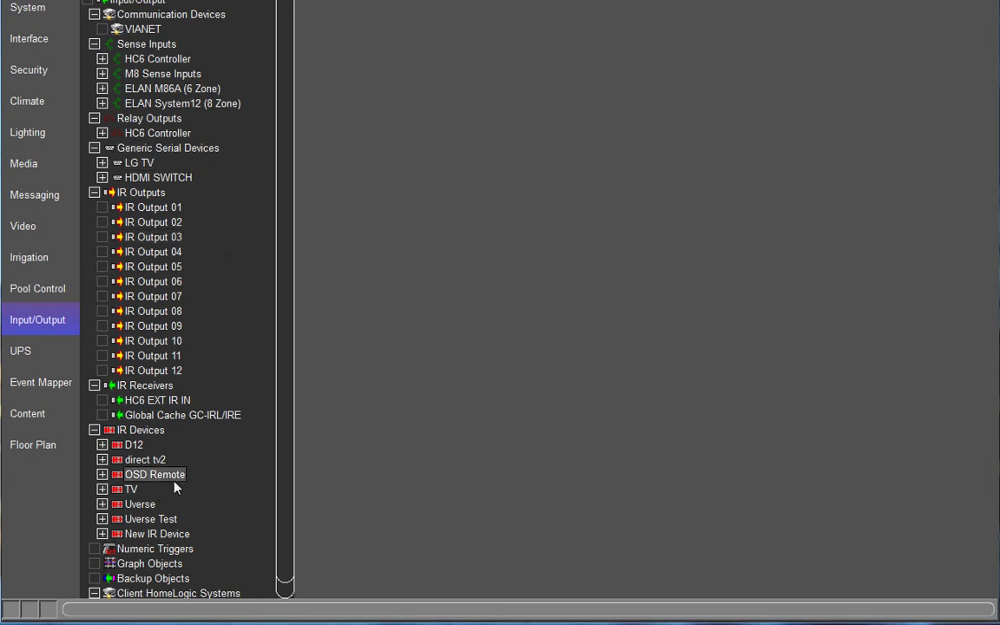
click(37, 167)
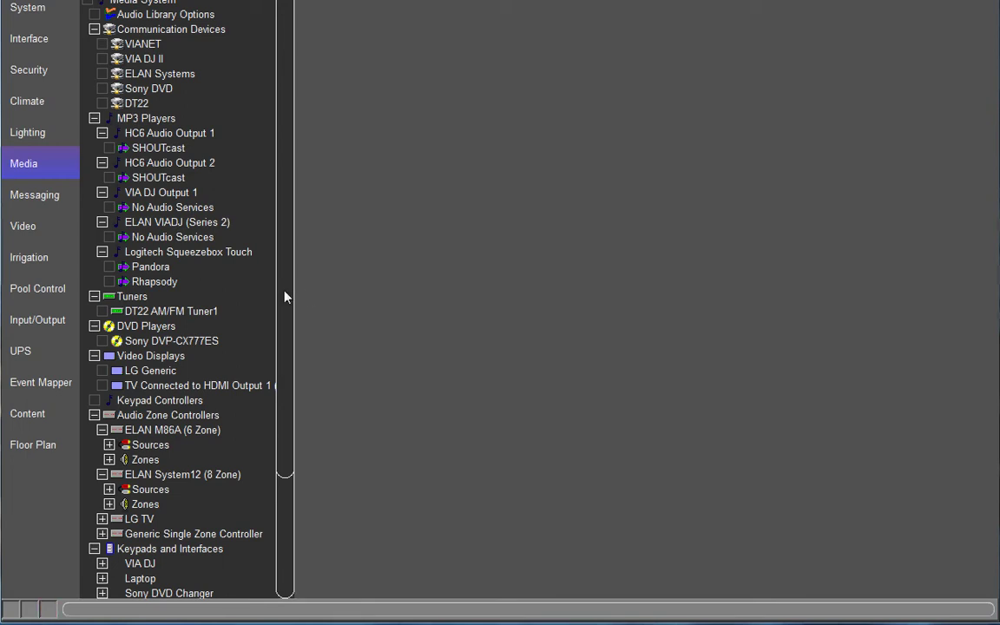
scroll(260, 312, down, 1)
click(194, 337)
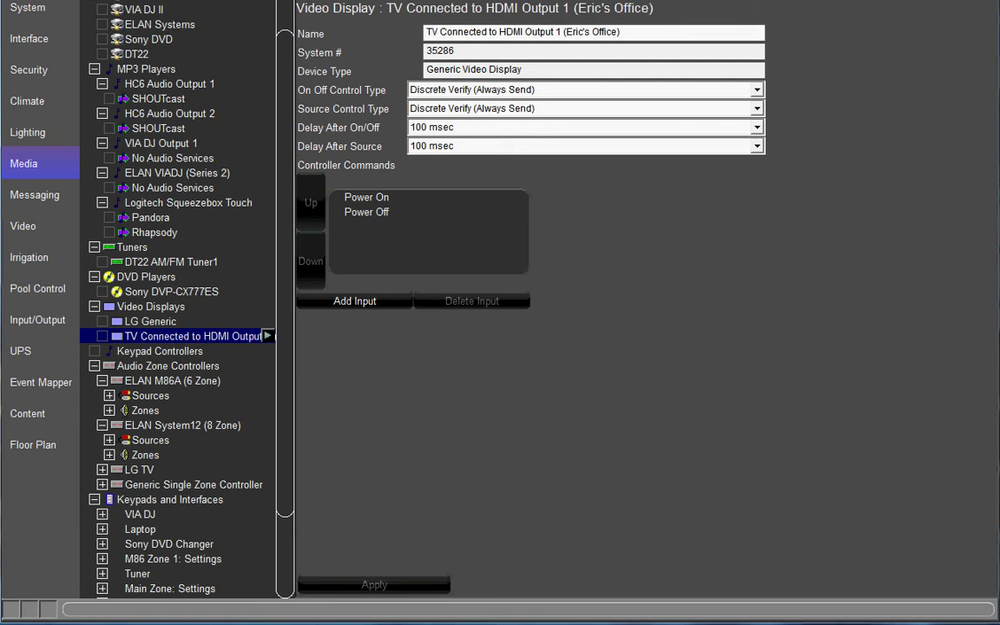
Set the display's Source Control Type to Discrete Verify (Always Send).
key(Tab)
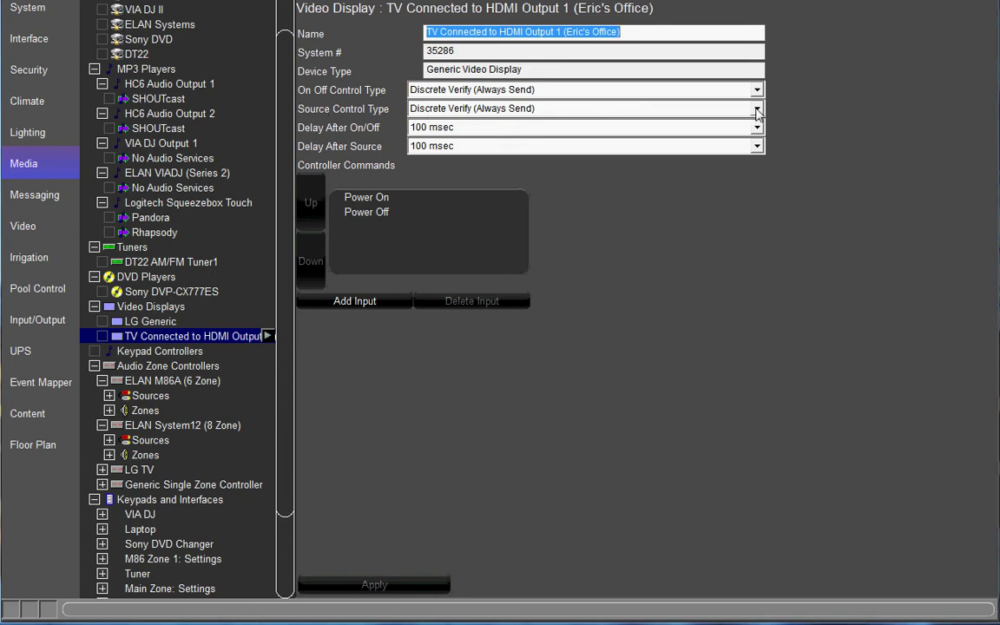
click(435, 109)
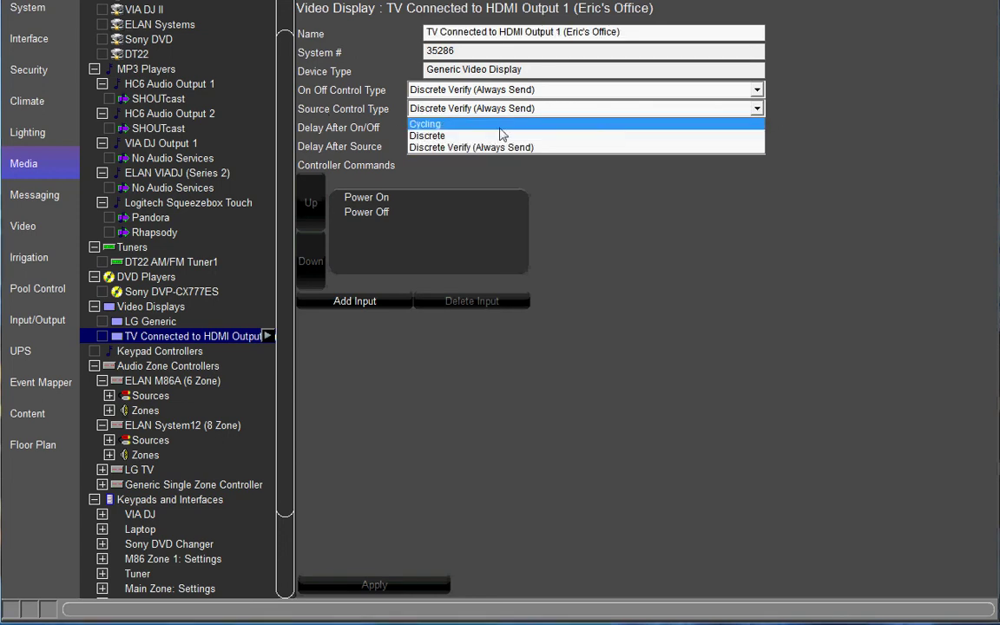
click(452, 148)
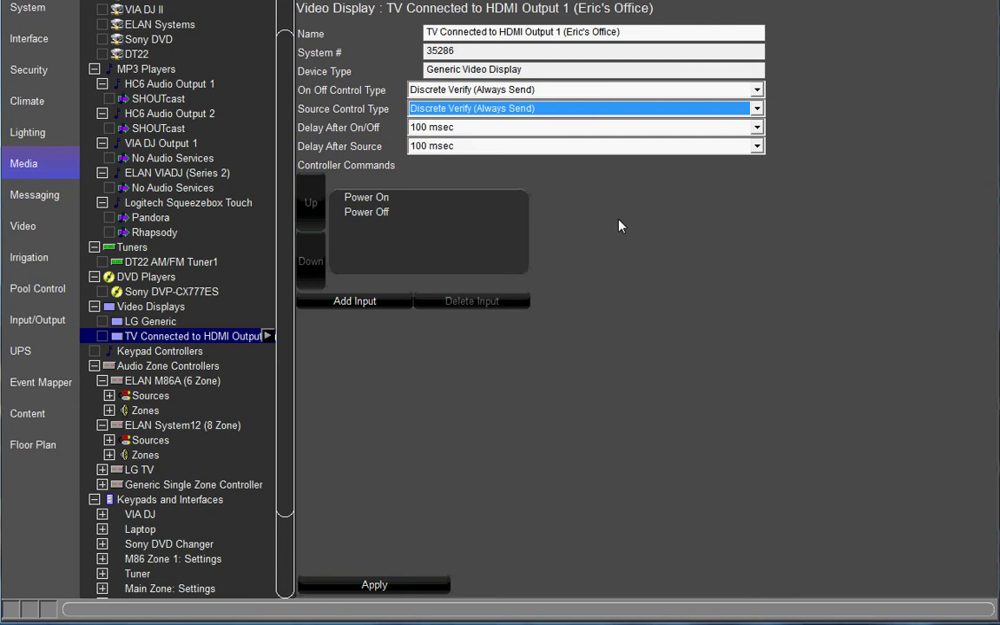
Add a TV display input named 'HDMI1/HDMI Out1/In 1'.
click(355, 301)
drag(523, 263, 710, 232)
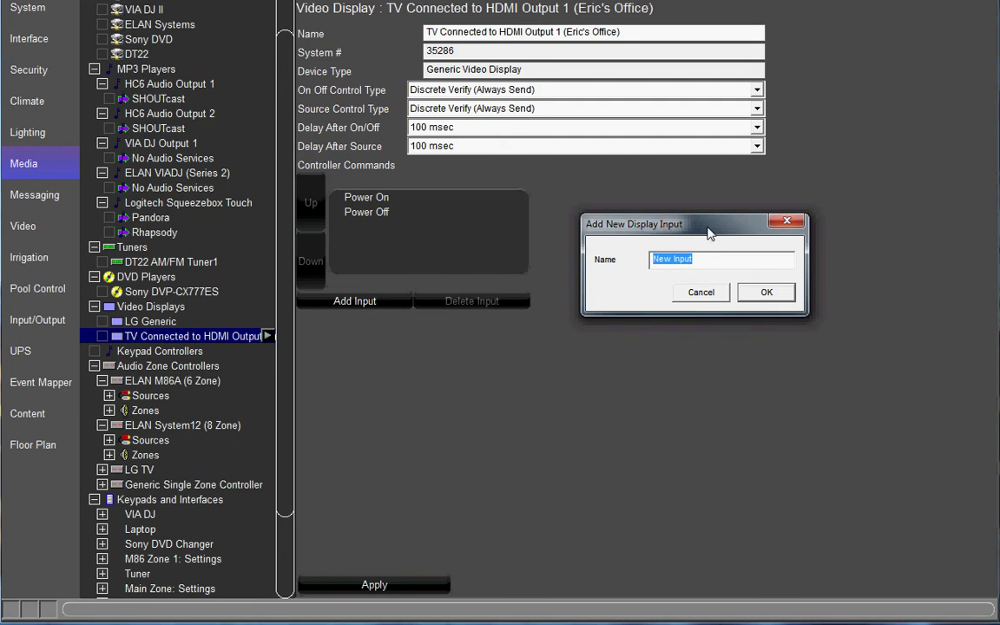
text(HDMI1)
text(/HDMI O)
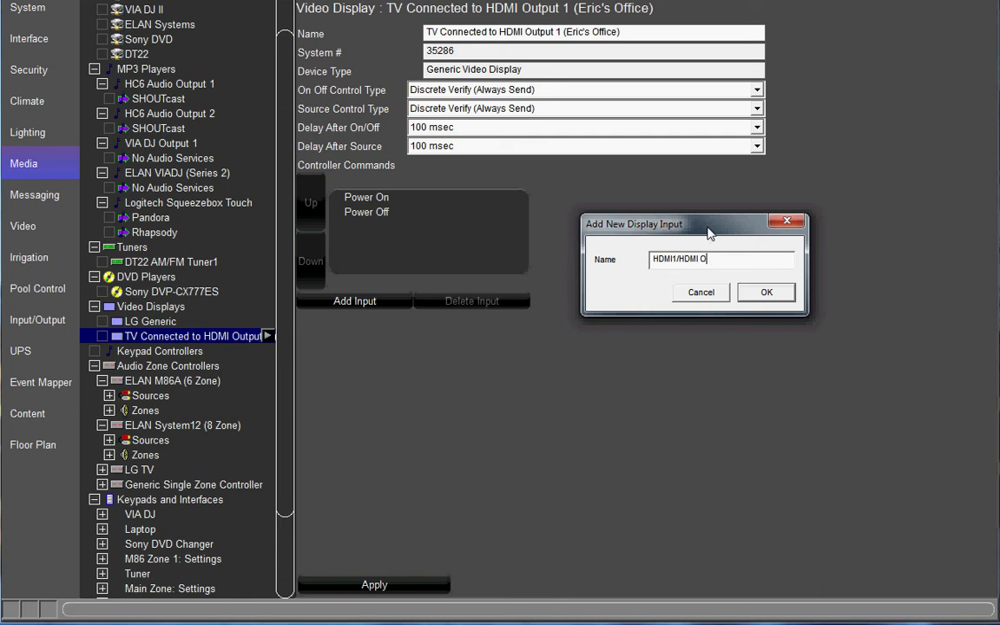
text(ut1/In 1)
click(766, 291)
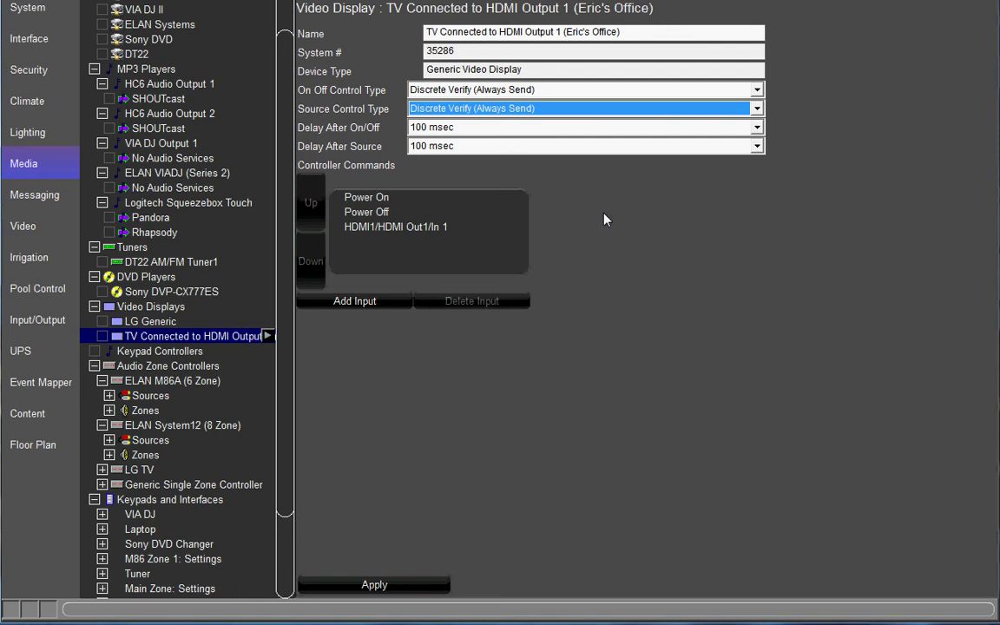
Add another display input named 'HDMI1/HDMI Out1/In 2'.
click(380, 296)
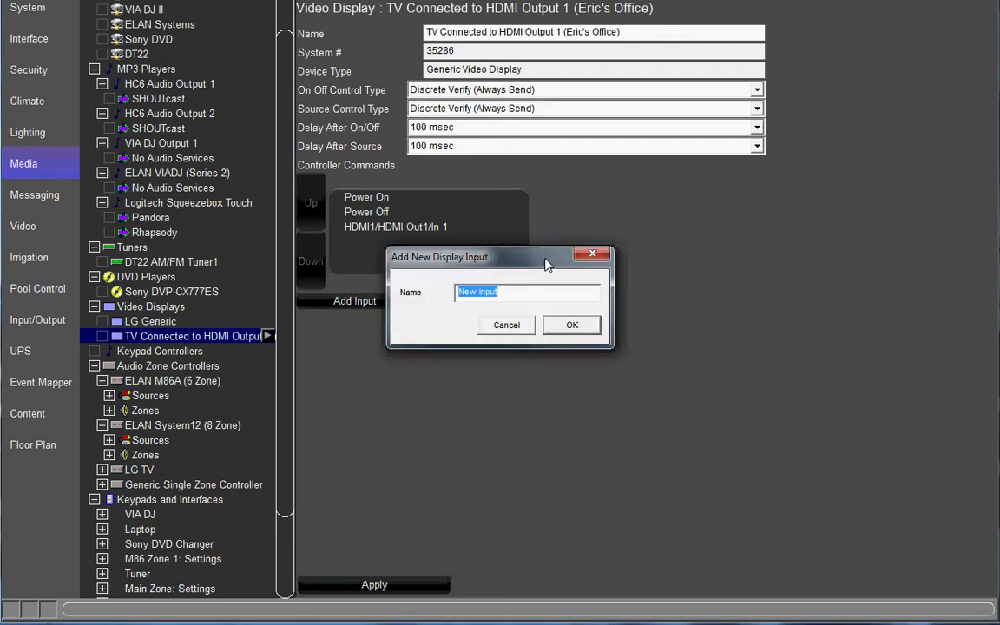
drag(528, 214, 740, 209)
text(HDMI1)
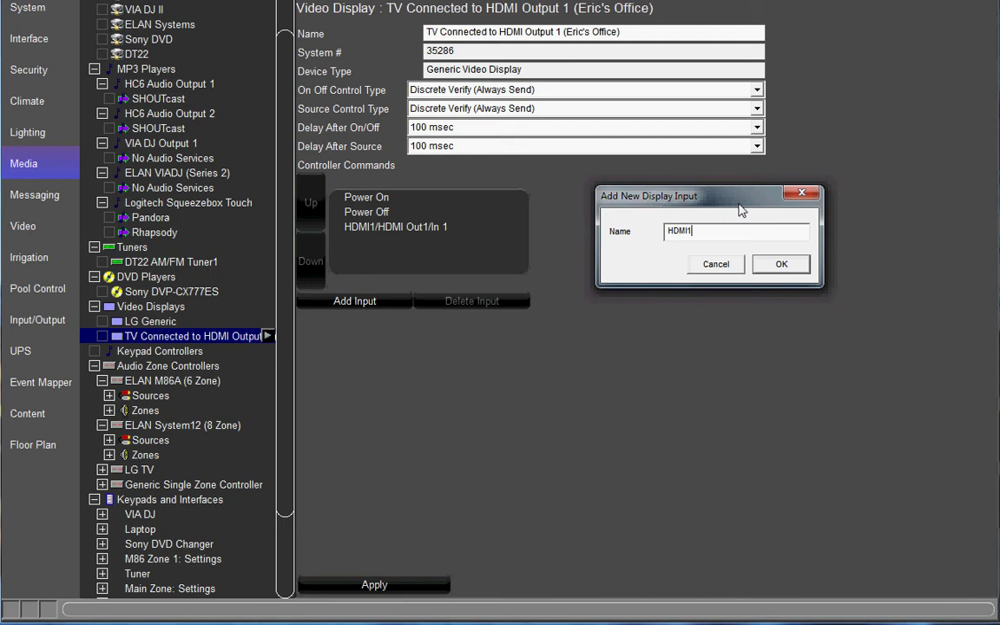
text(/HDMI Out1/In 2)
click(781, 264)
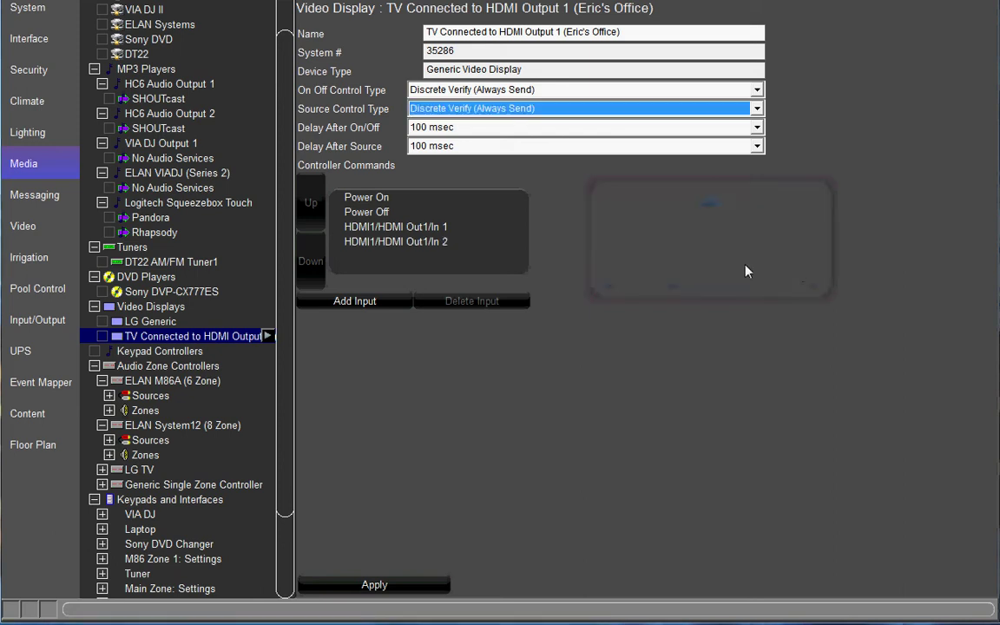
Give the In 1 input the IR Sender command 'TV: HDMI1 : Send IR via Default Device'.
double_click(433, 228)
drag(11, 198, 797, 200)
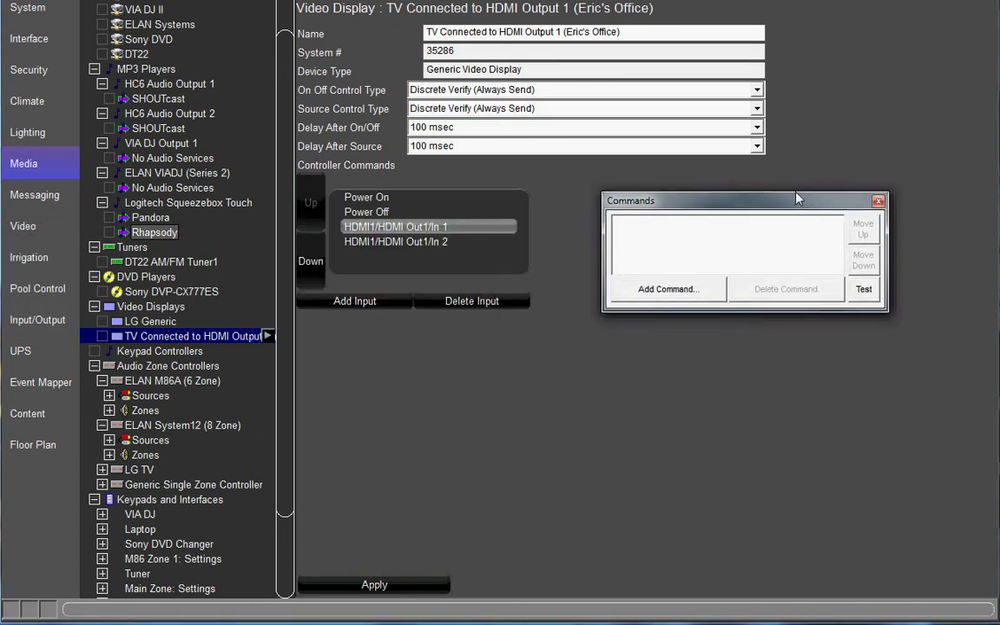
click(691, 288)
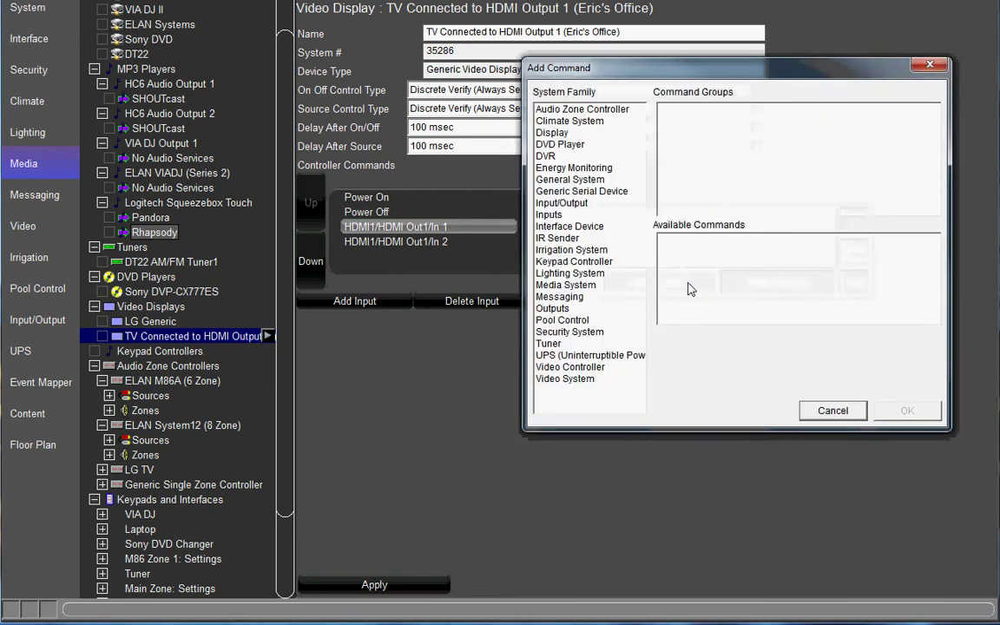
click(578, 238)
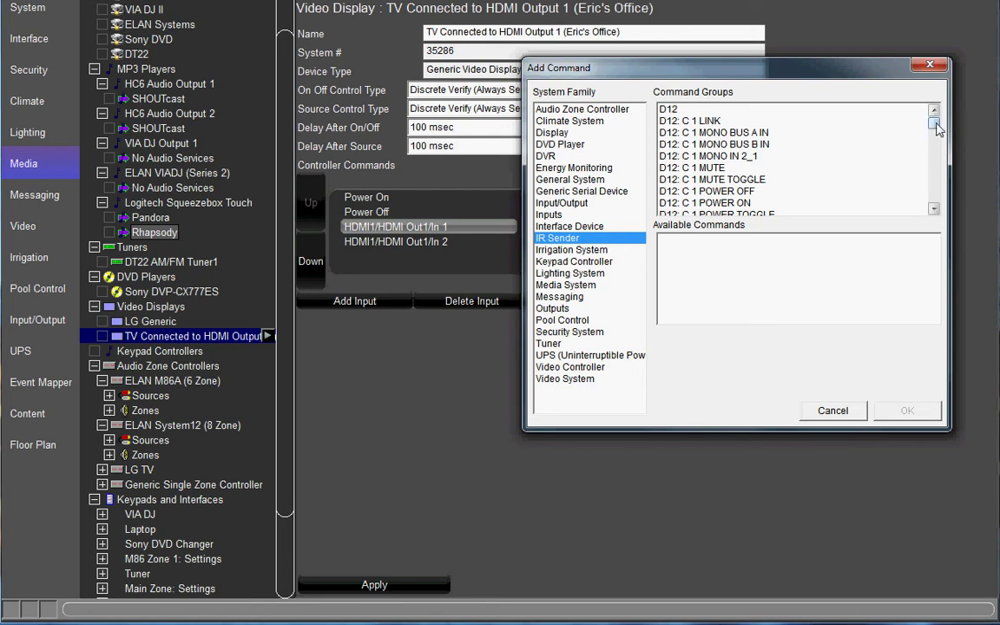
drag(937, 128, 942, 187)
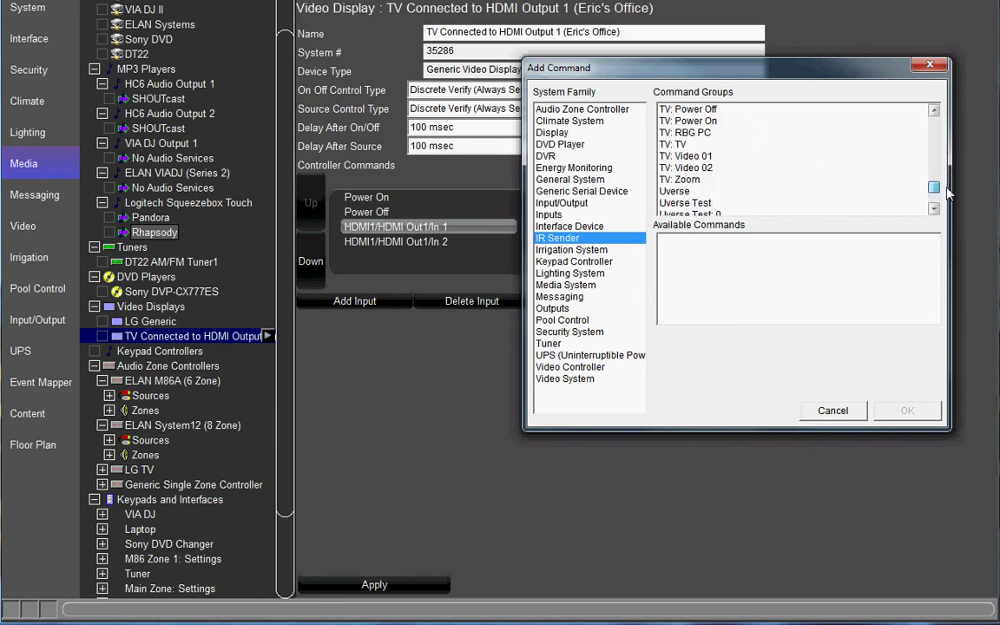
scroll(703, 147, up, 3)
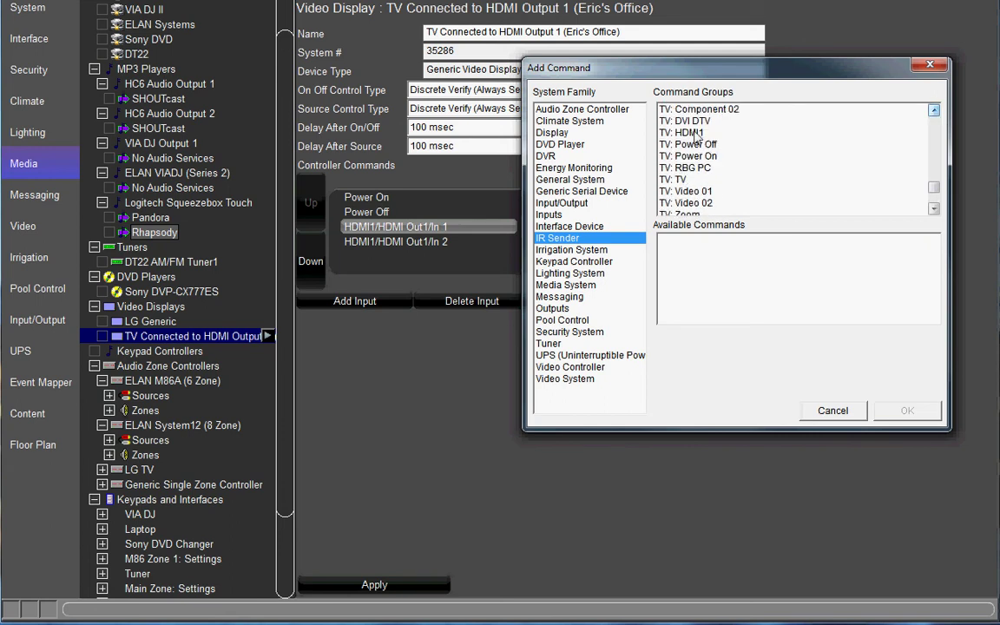
click(734, 134)
click(686, 251)
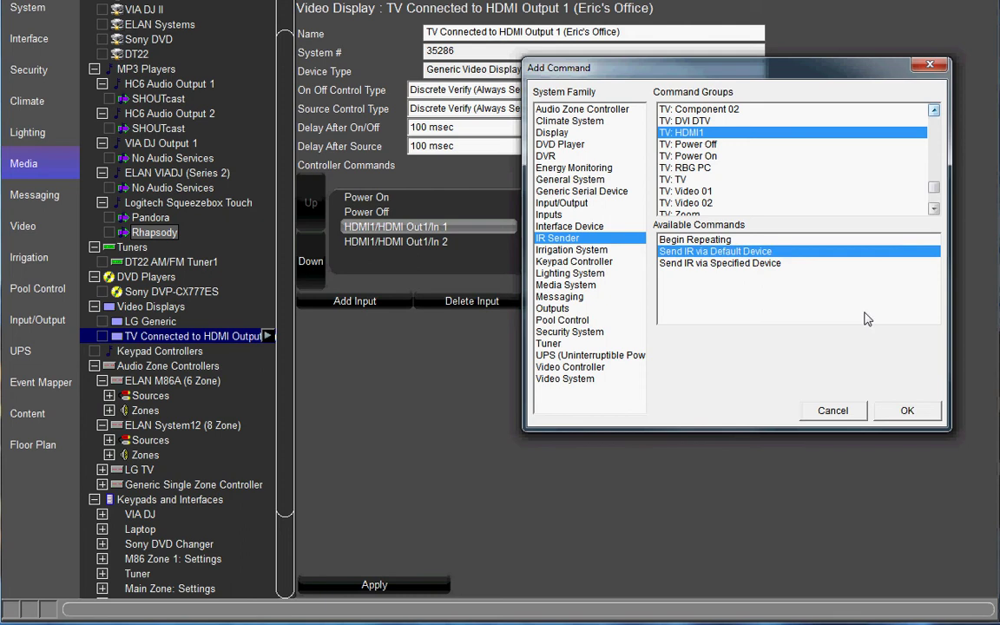
key(Return)
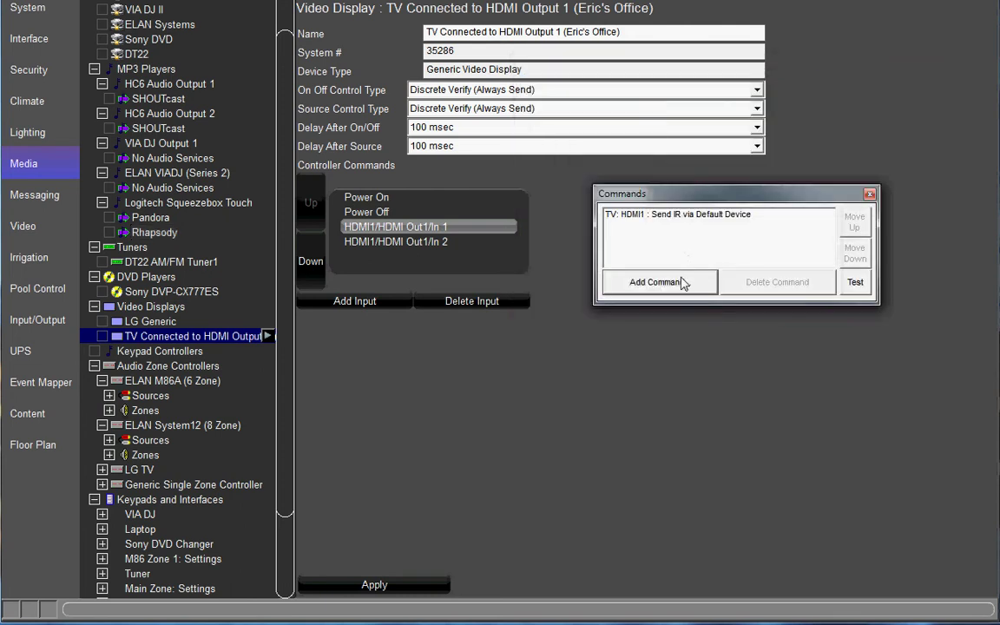
Append 'HDMI SWITCH: IN1 OUT1 : Send via Default Device' to In 1's commands and close the list.
click(632, 280)
drag(658, 83, 258, 71)
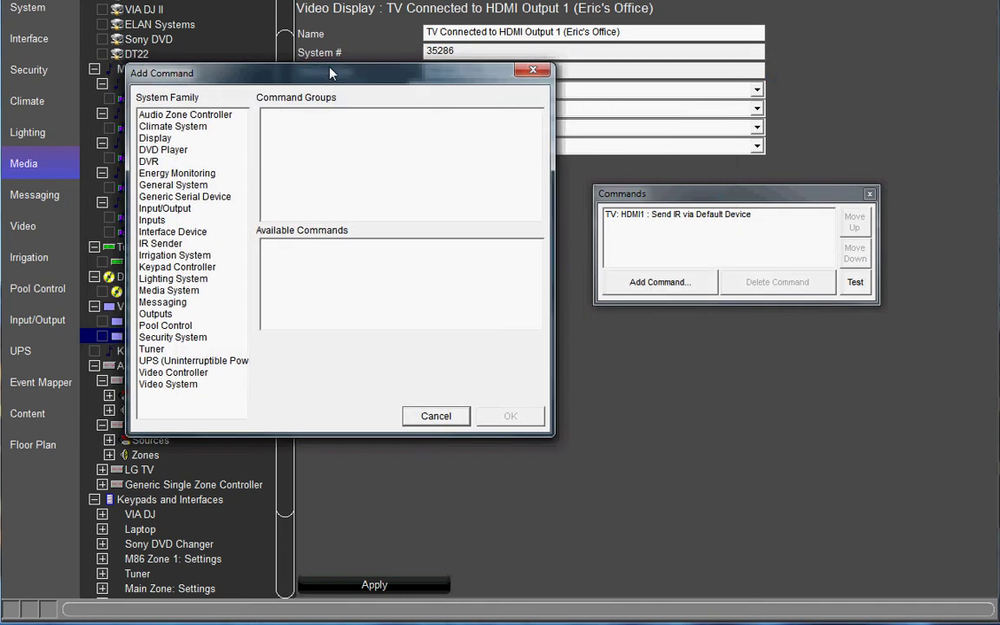
click(199, 198)
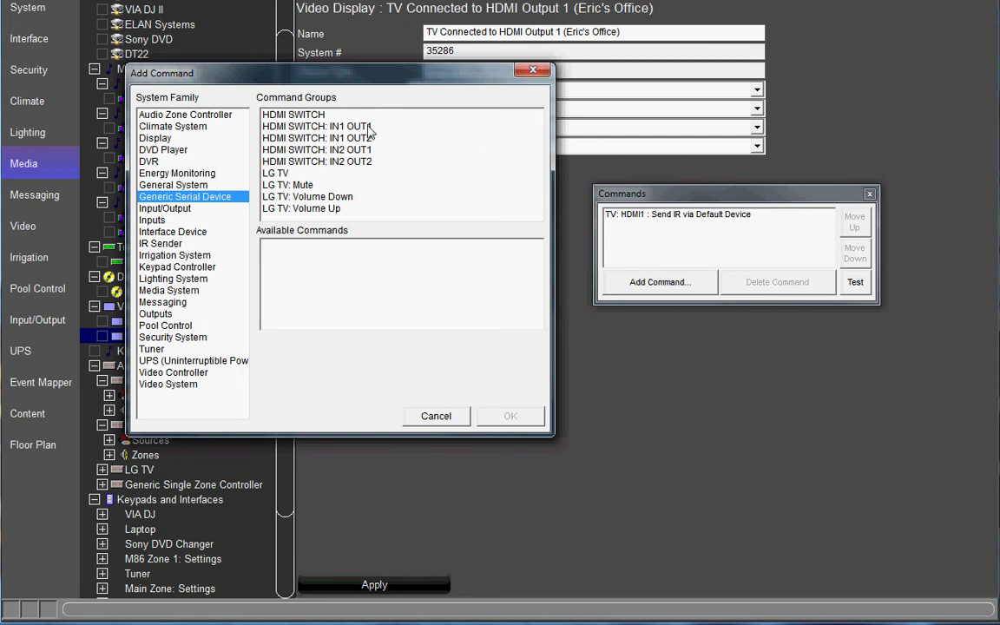
drag(411, 78, 358, 276)
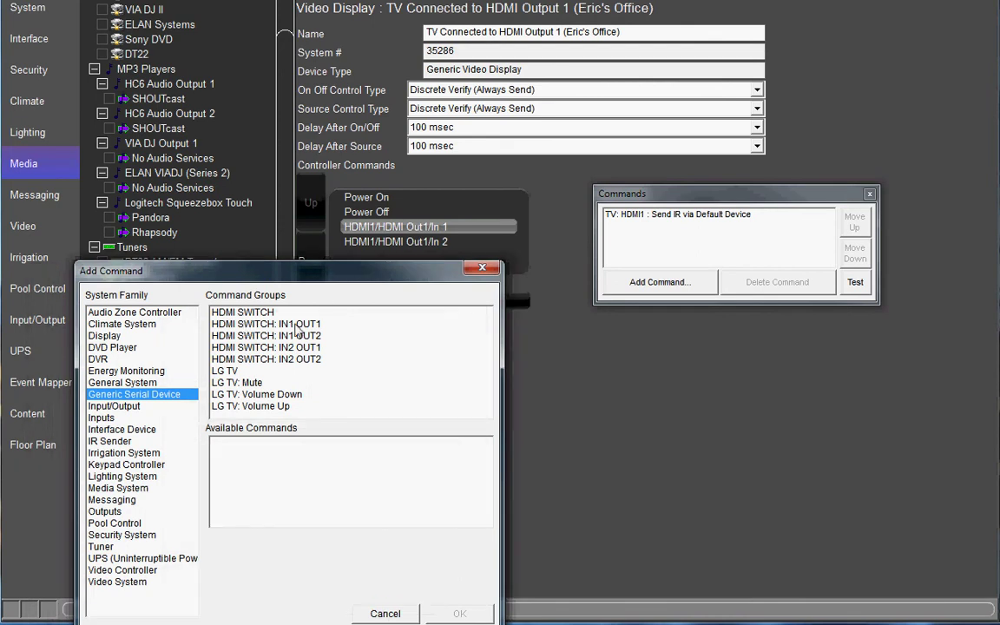
click(341, 324)
click(292, 445)
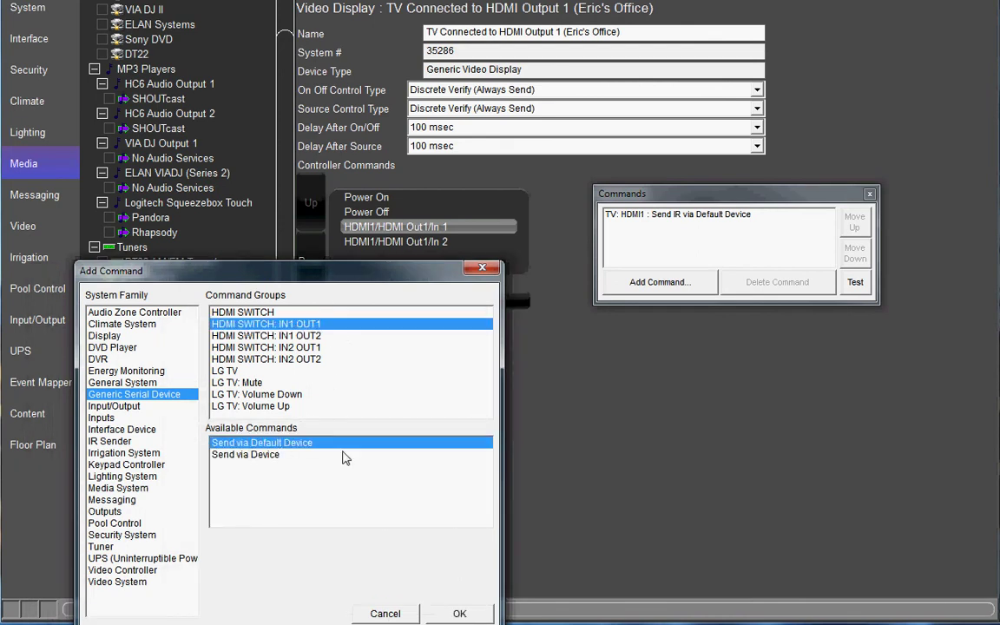
click(459, 613)
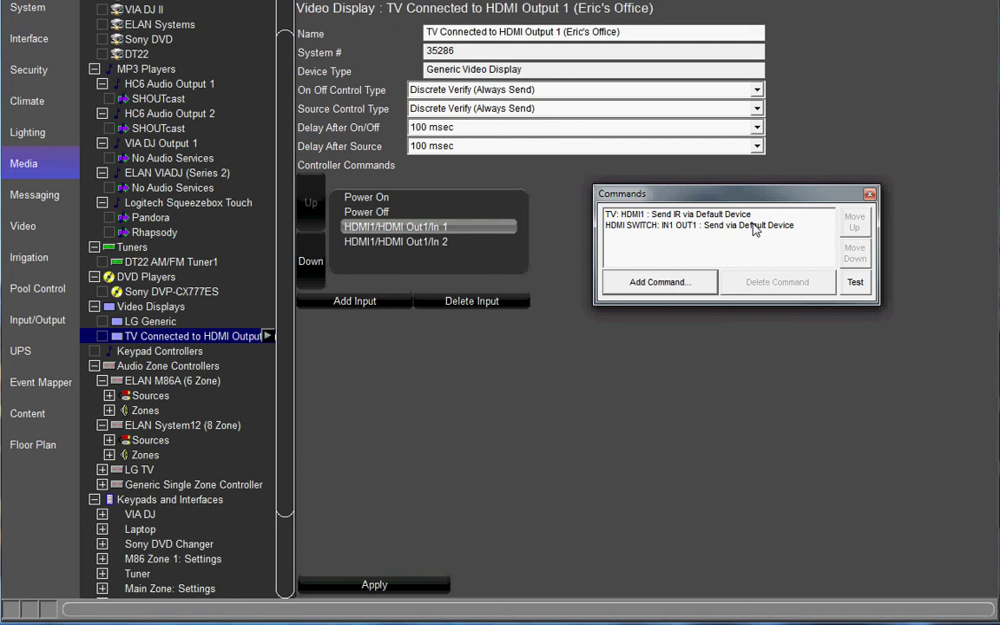
click(869, 194)
double_click(463, 240)
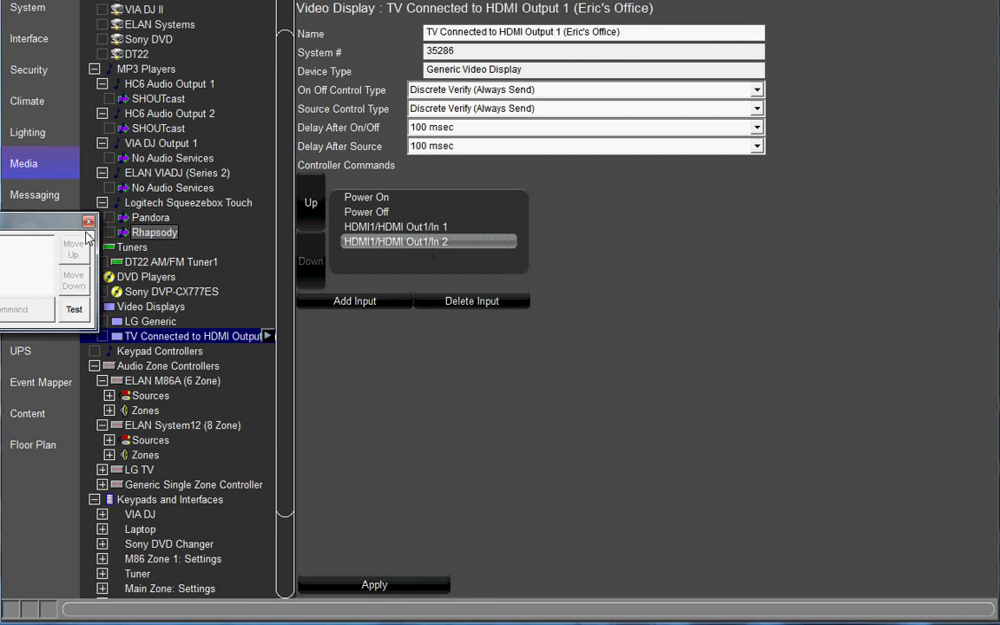
Give the In 2 input the IR command 'TV: HDMI1 : Send IR via Default Device'.
drag(32, 208, 817, 208)
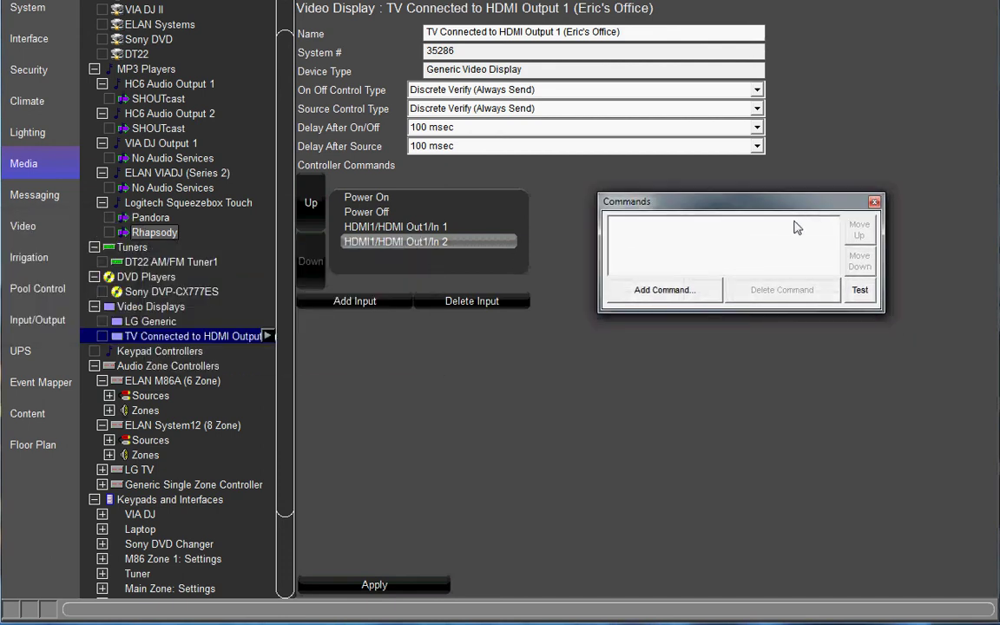
click(664, 289)
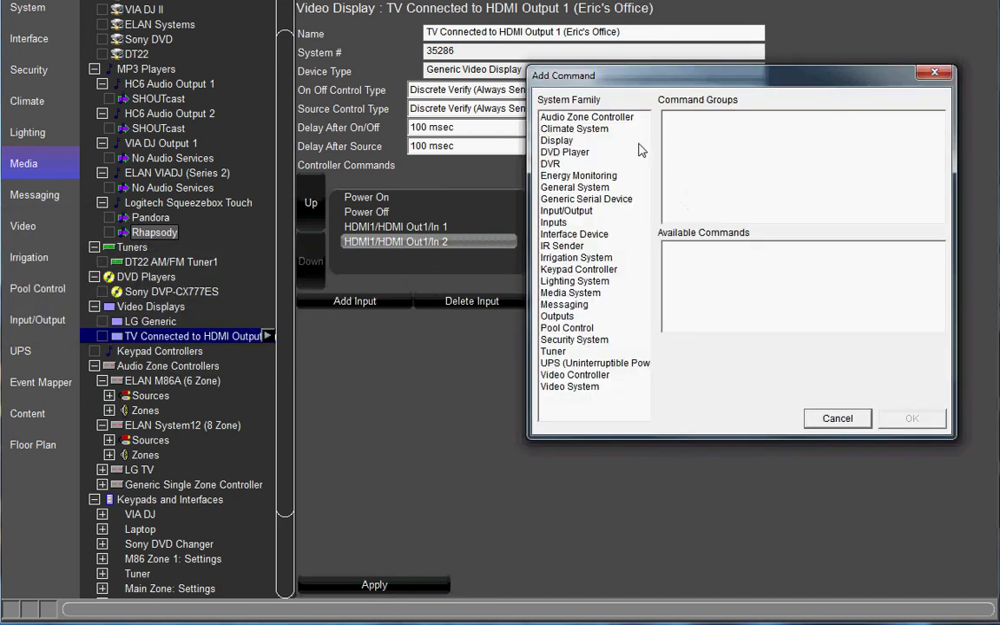
click(580, 249)
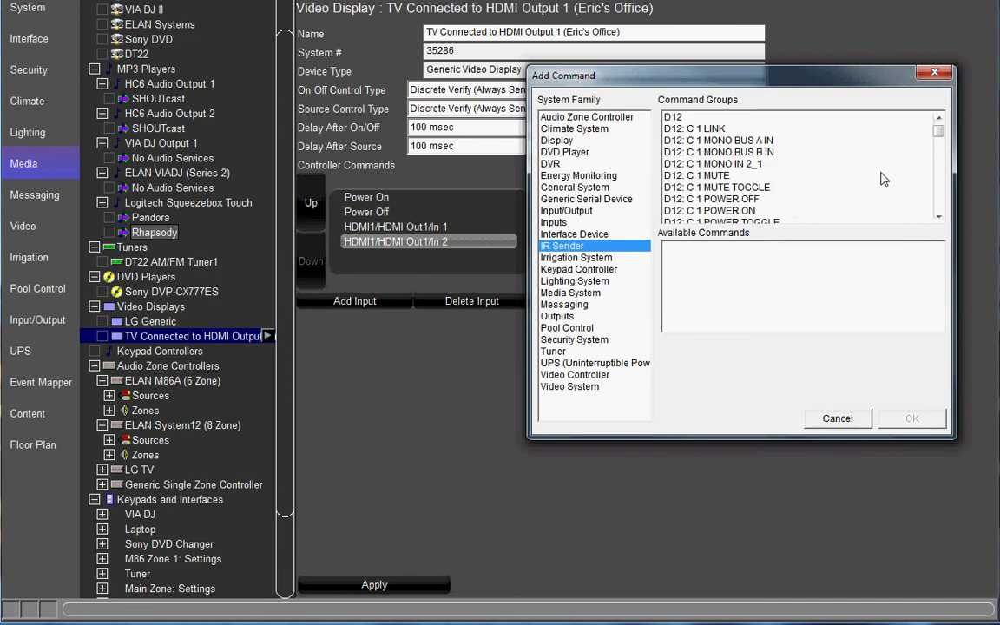
drag(939, 127, 942, 199)
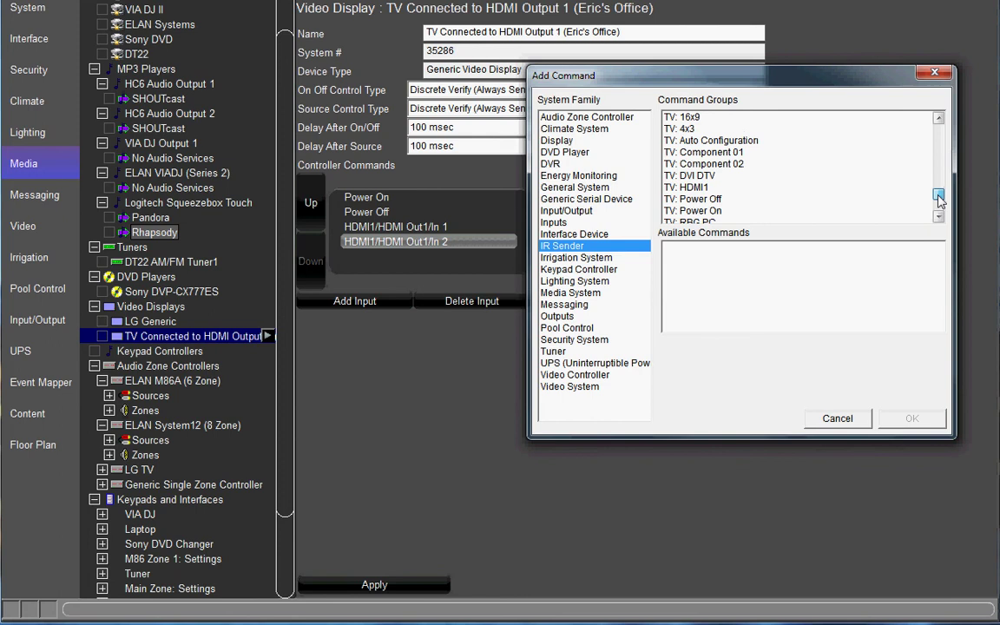
click(729, 187)
click(712, 258)
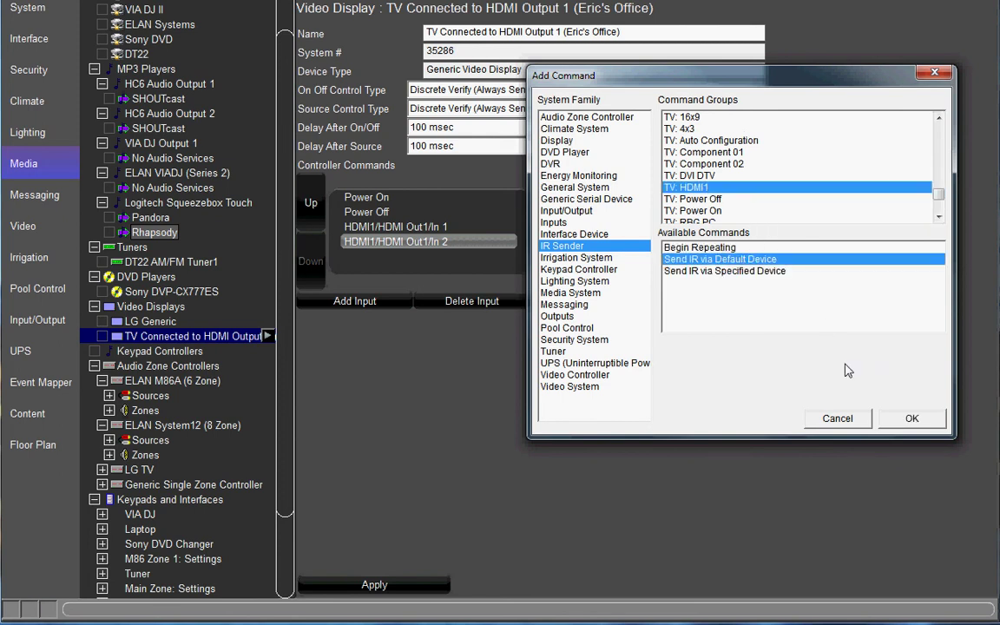
click(910, 418)
Add the HDMI SWITCH: IN2 OUT1 serial command to In 2, then apply the display changes.
click(659, 290)
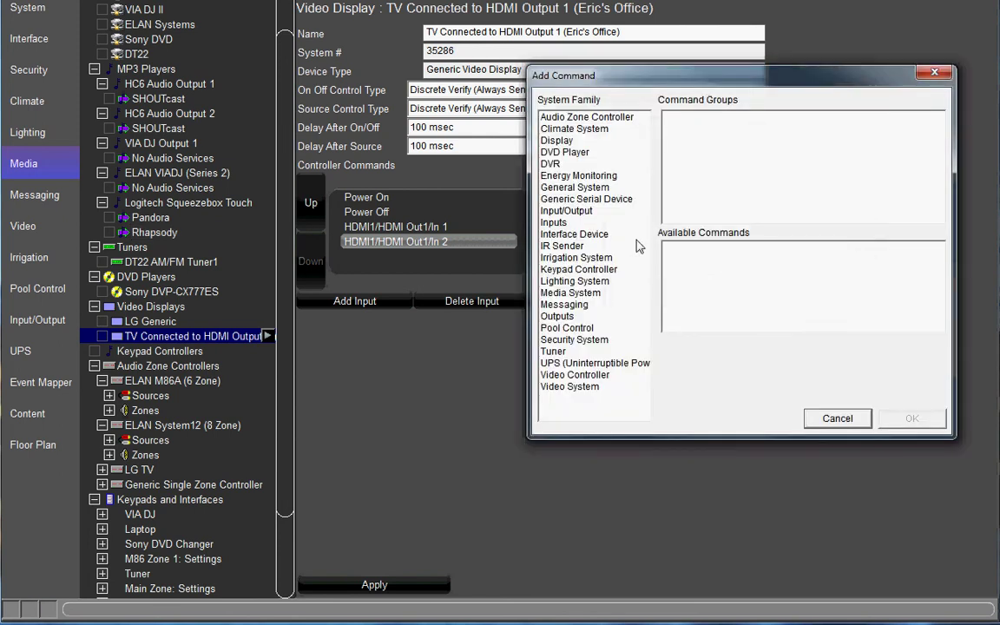
click(569, 187)
click(611, 203)
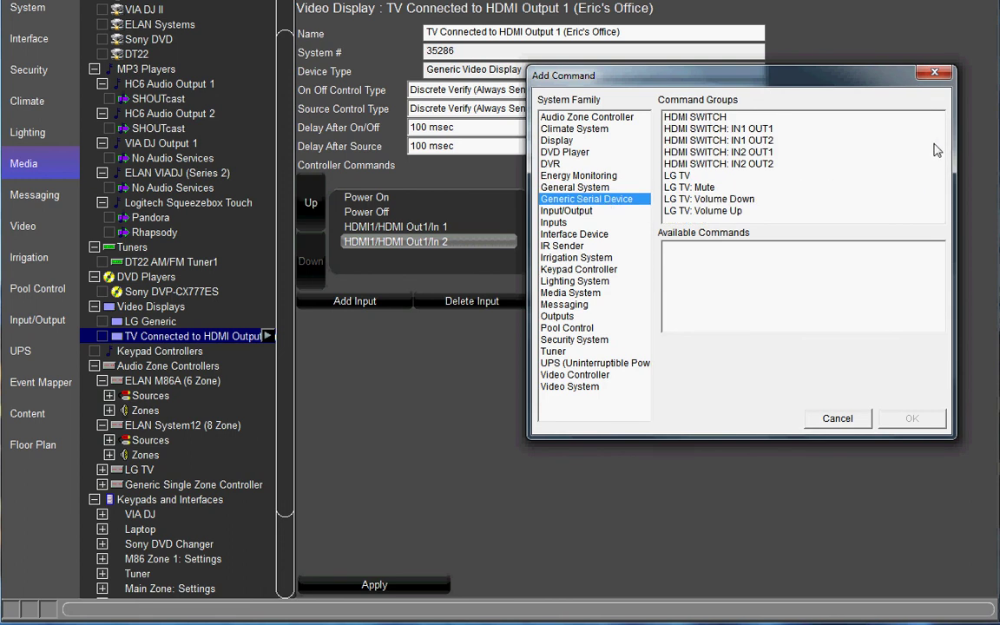
click(759, 153)
click(714, 248)
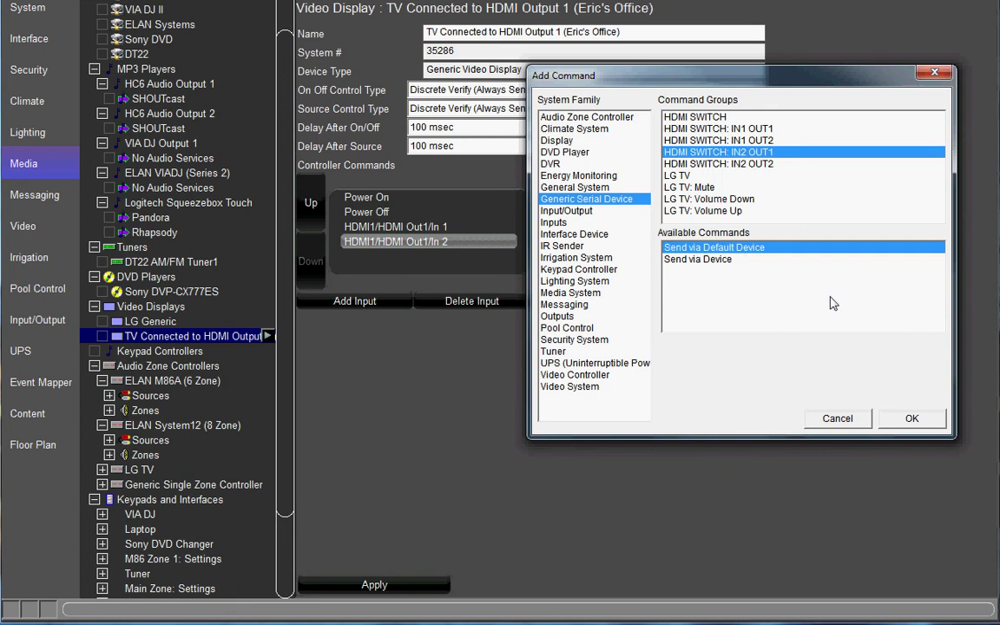
click(910, 422)
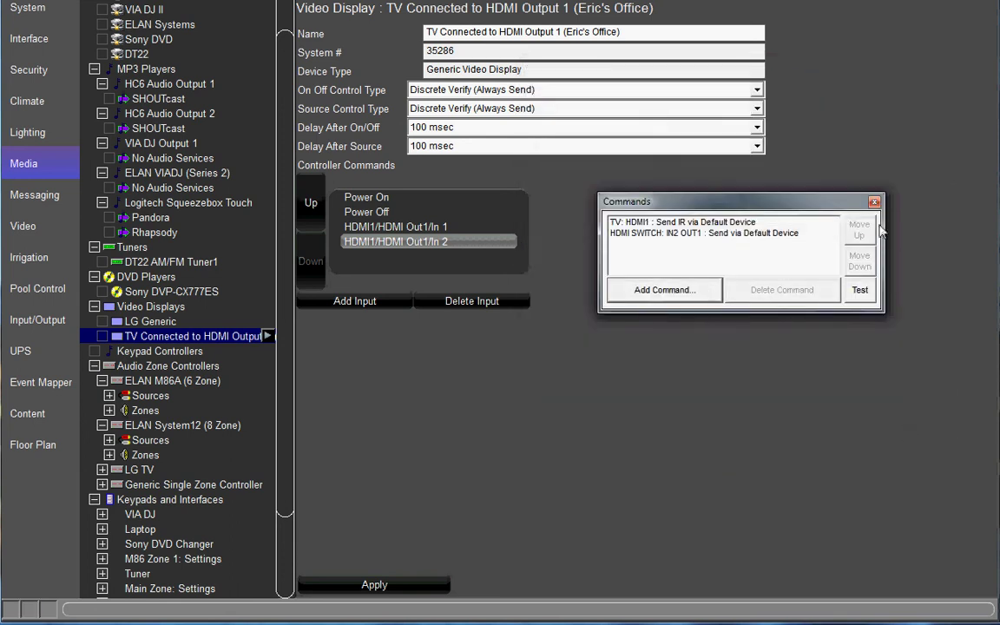
click(790, 186)
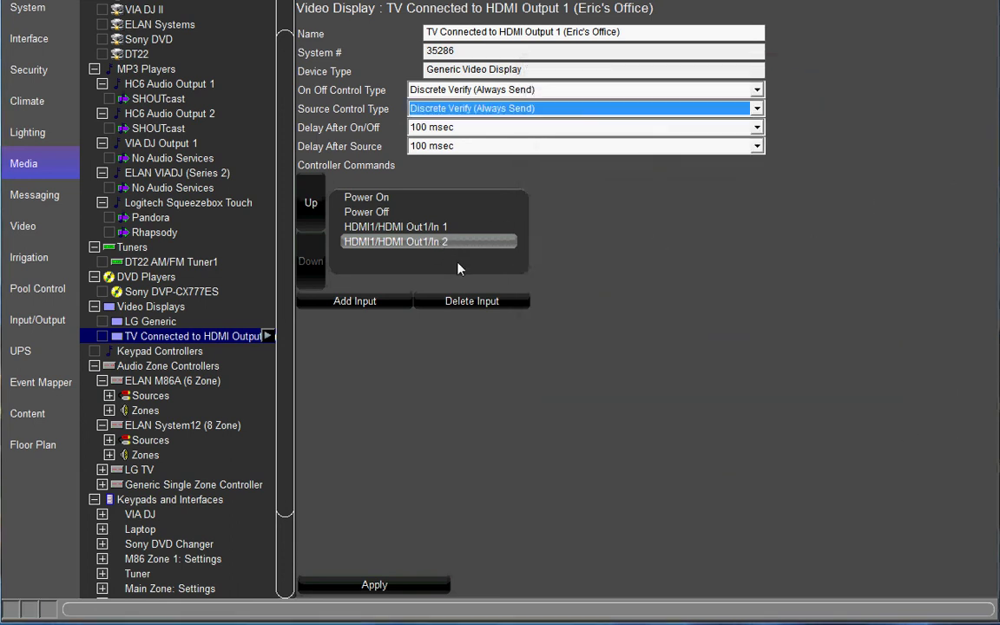
click(408, 585)
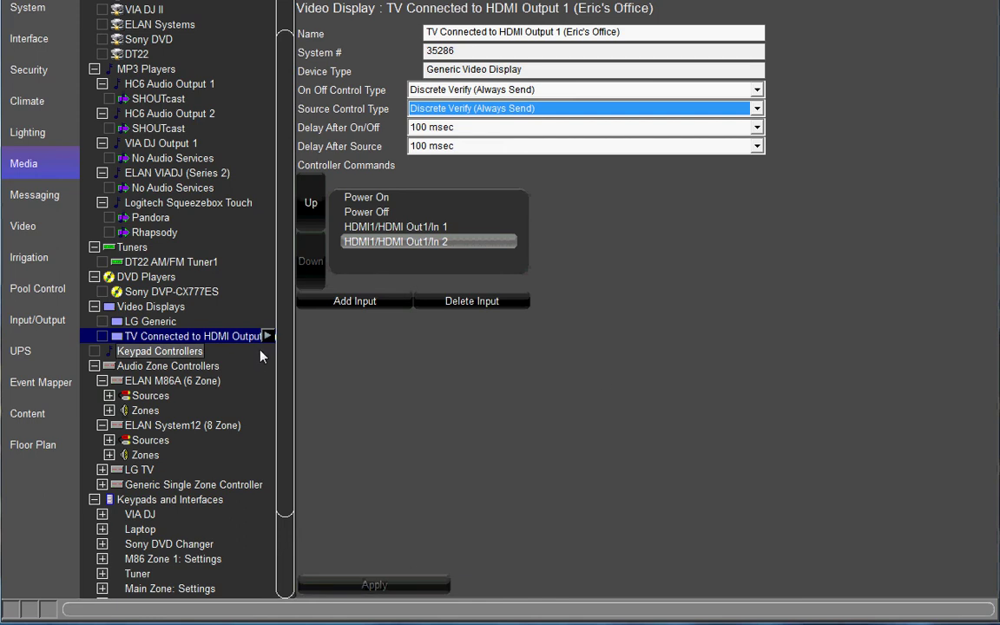
Open Eric's Office under ELAN M86A Zones and set its Display to < NONE >.
scroll(262, 352, down, 2)
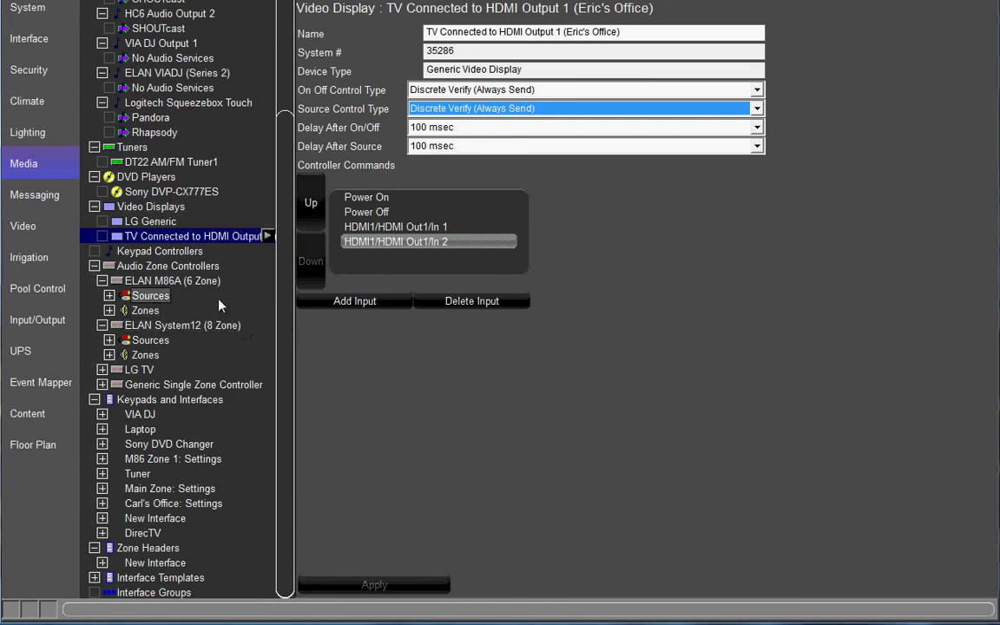
click(109, 309)
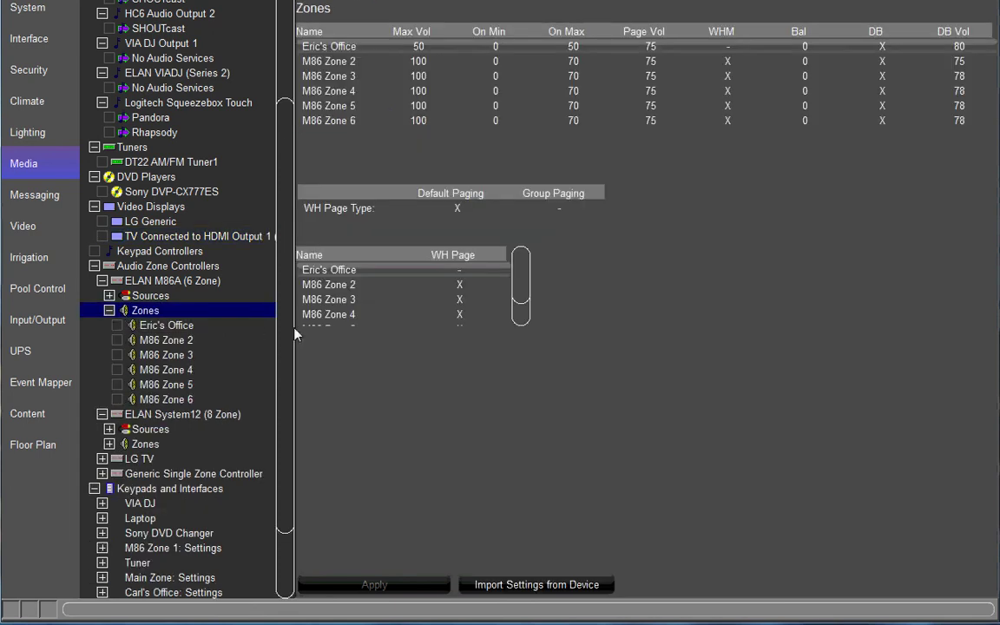
click(186, 325)
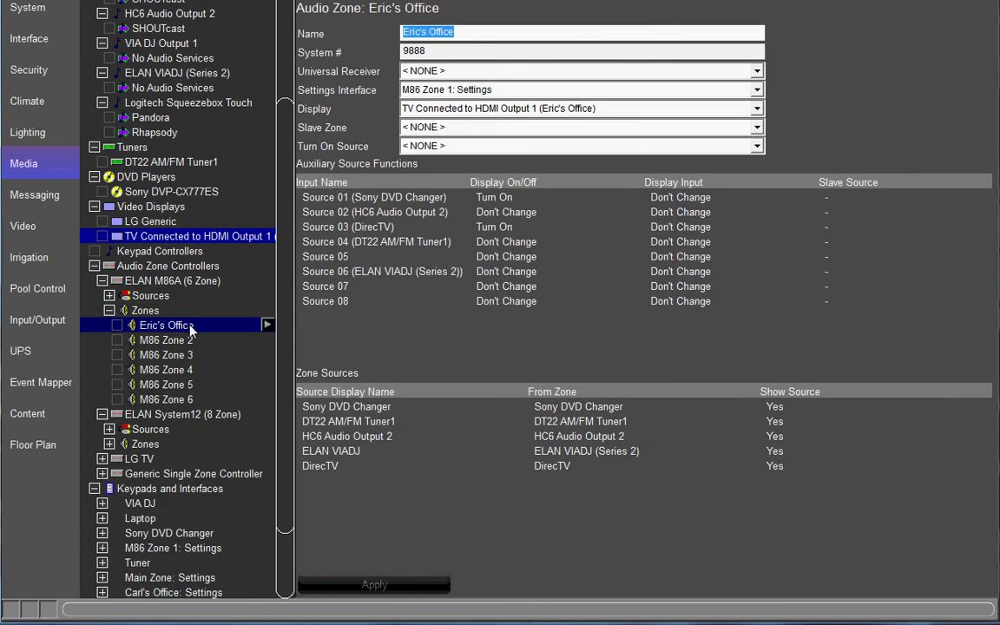
click(721, 108)
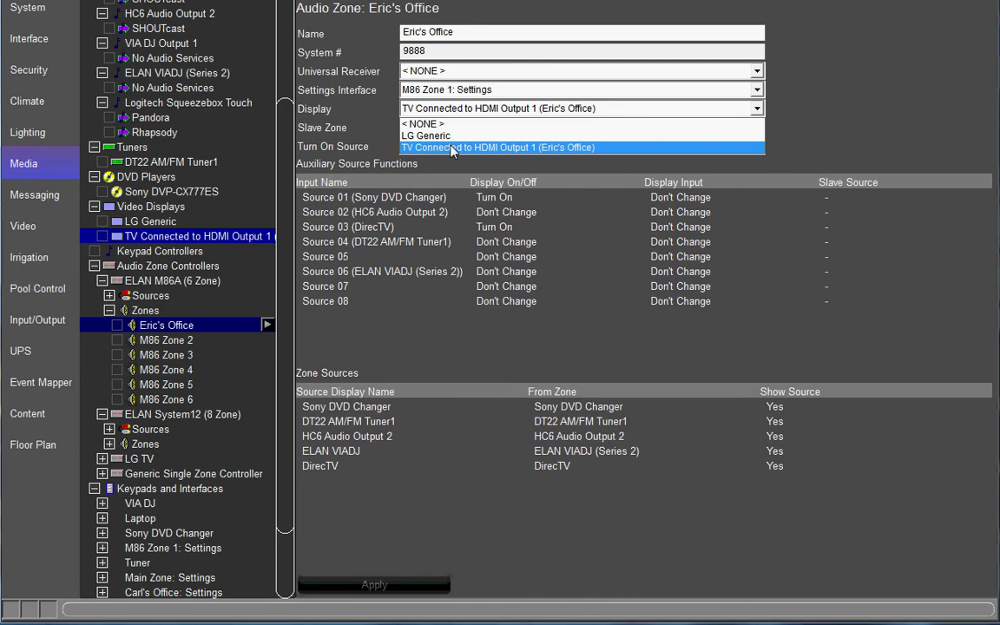
click(517, 152)
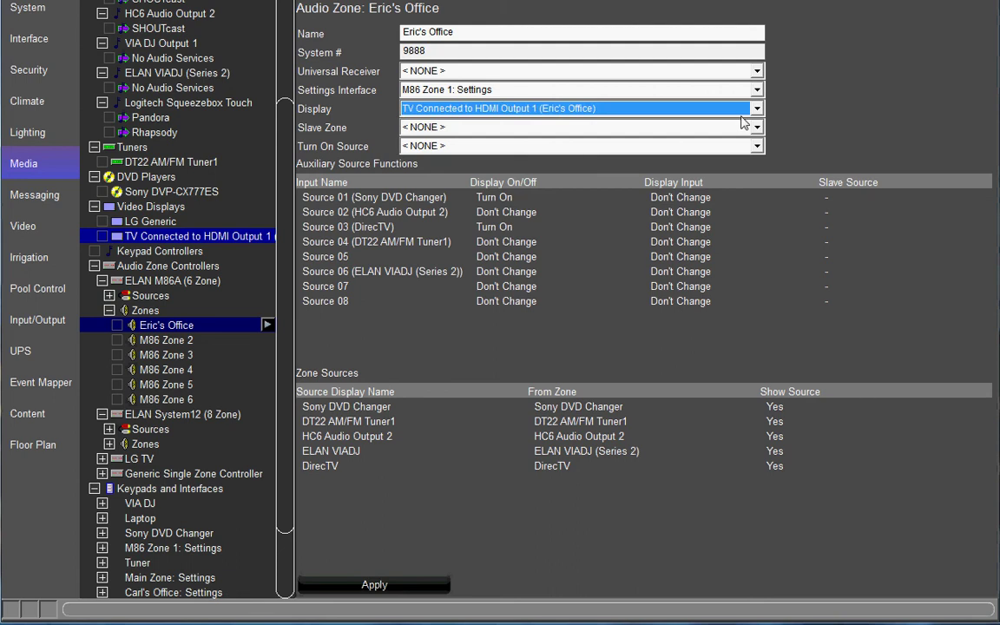
click(691, 108)
click(536, 124)
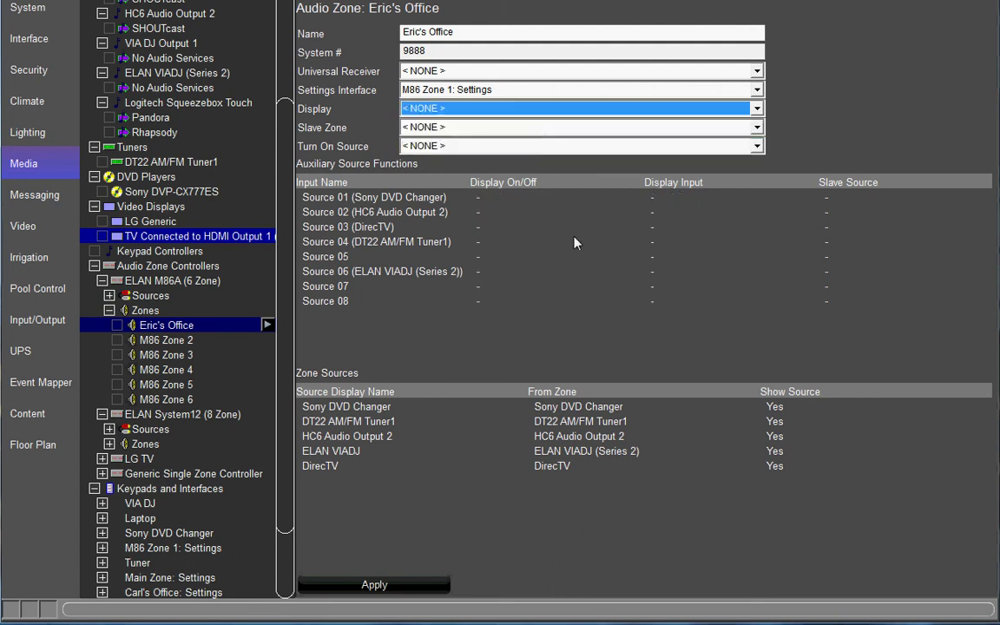
click(757, 109)
Assign the HDMI TV as Eric's Office display, with Sources 01 and 03 set to Turn On.
click(533, 147)
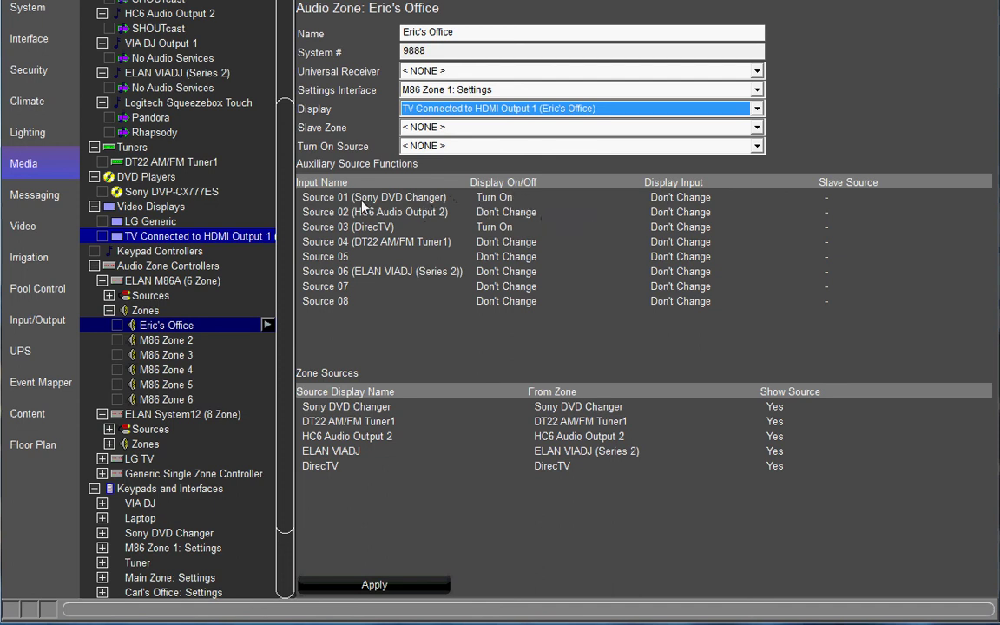
click(509, 198)
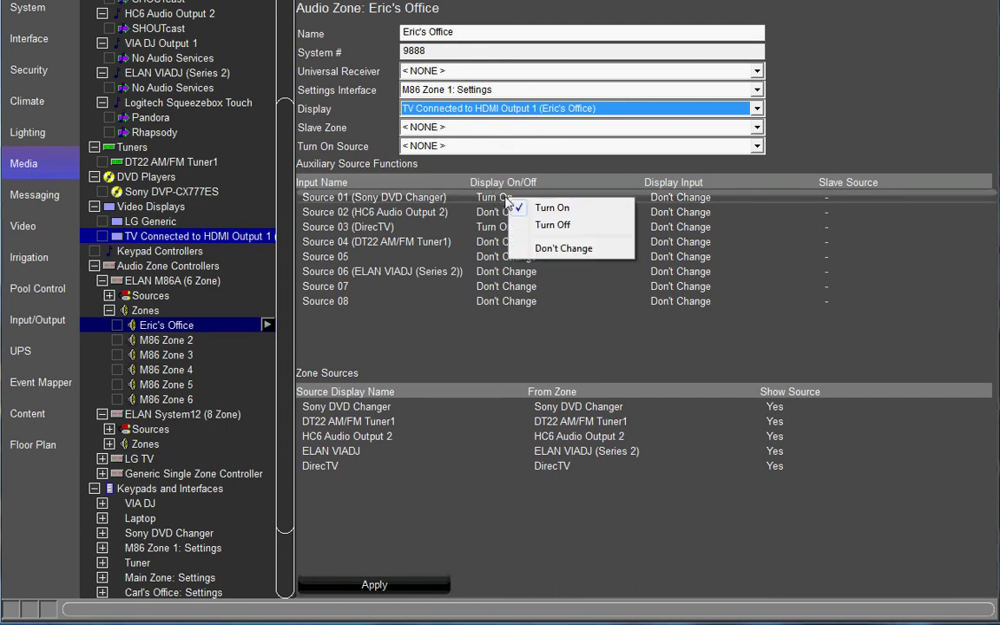
click(514, 209)
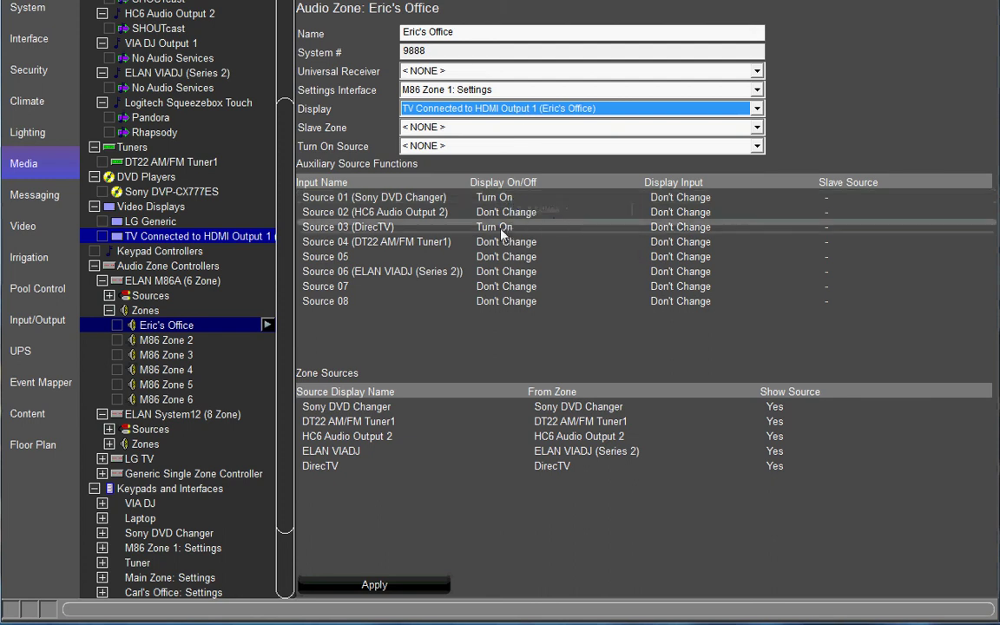
click(502, 230)
click(521, 214)
Map Source 01 to display input In 1 and Source 03 to In 2, then apply.
click(688, 199)
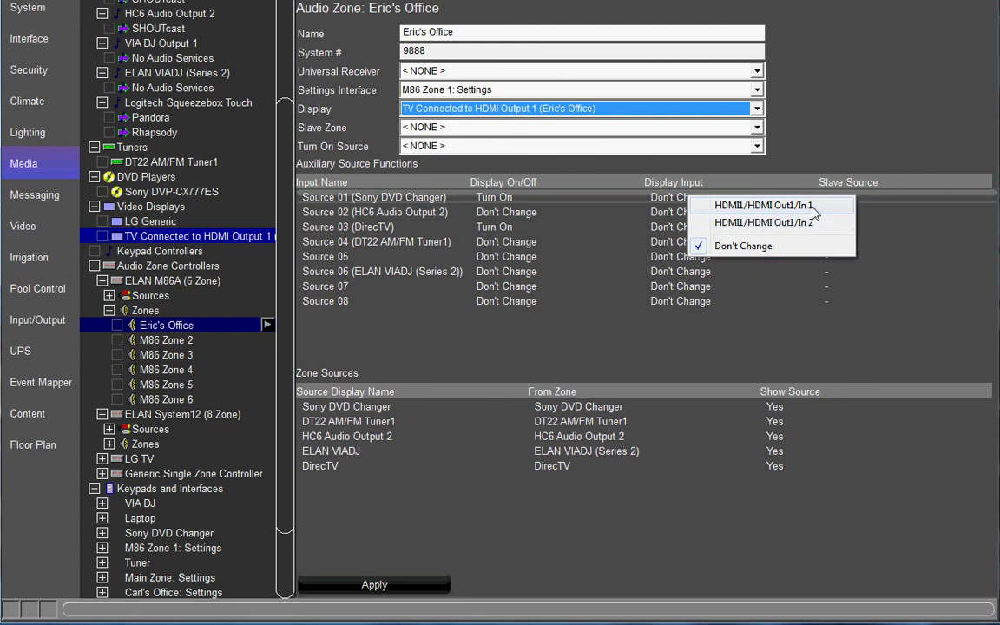
click(777, 208)
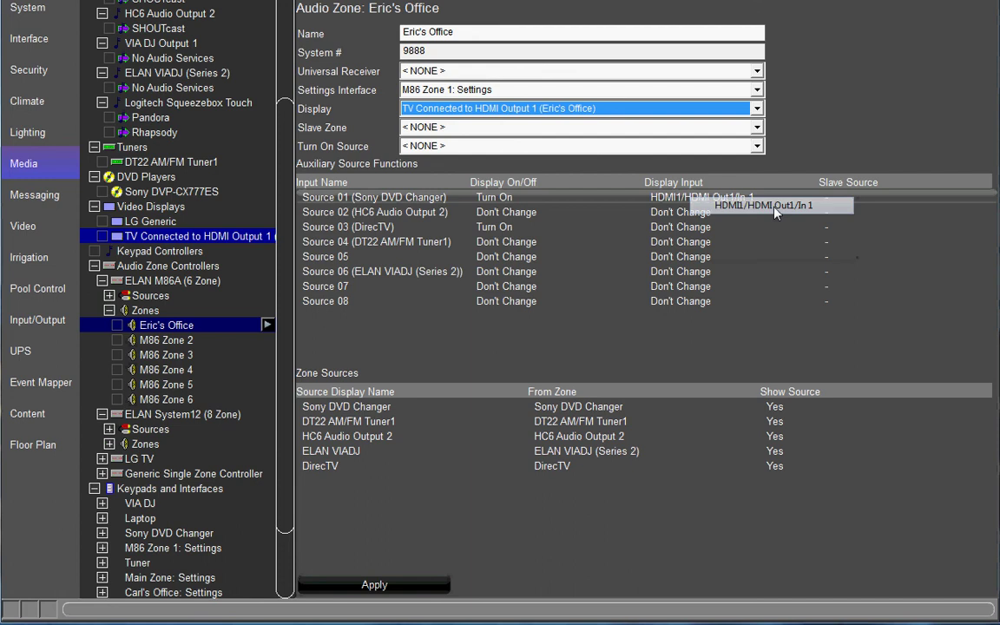
click(694, 227)
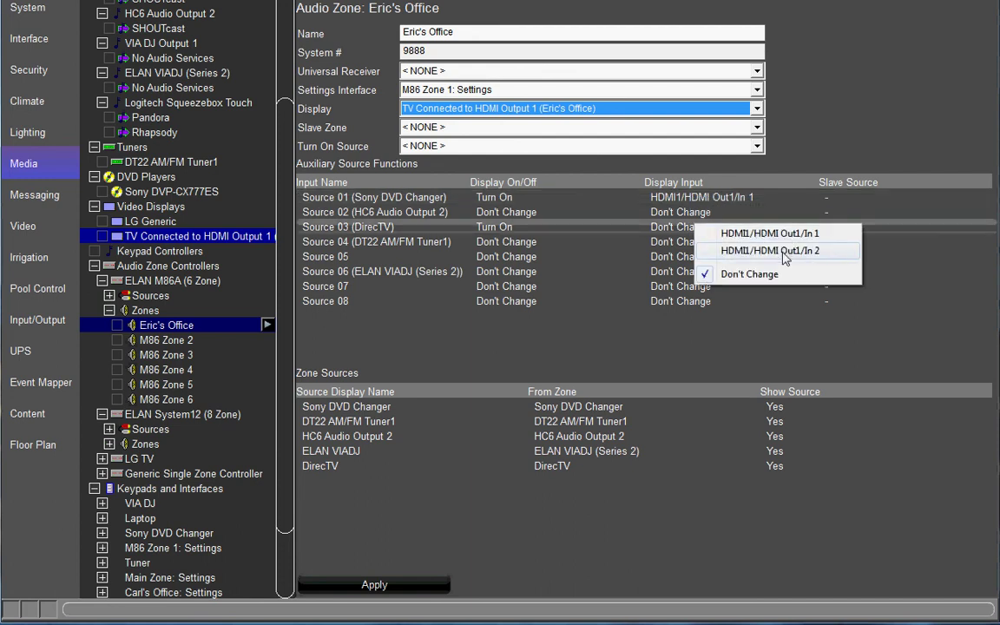
click(752, 252)
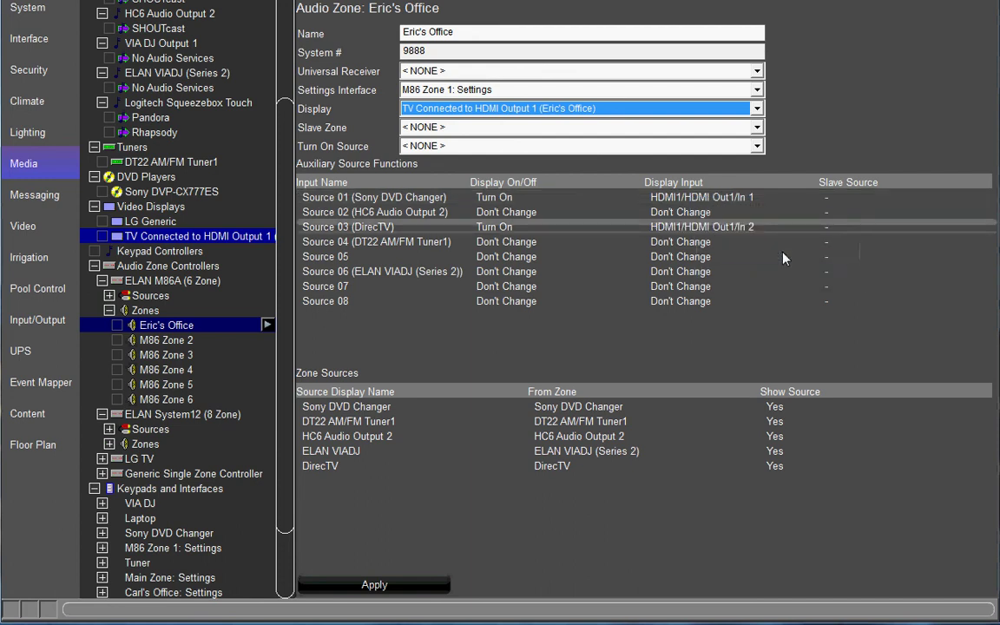
click(382, 585)
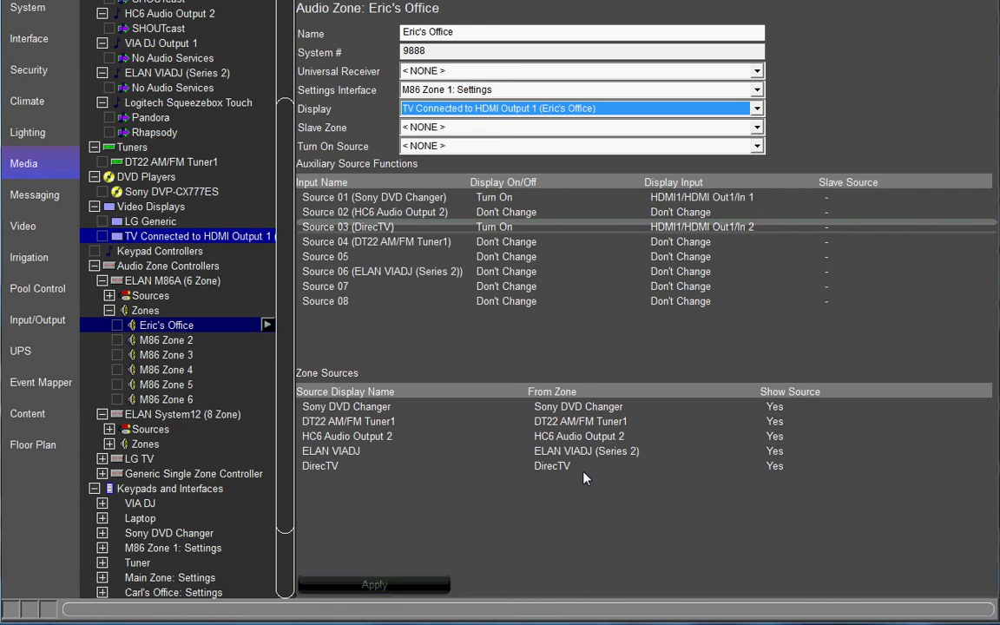